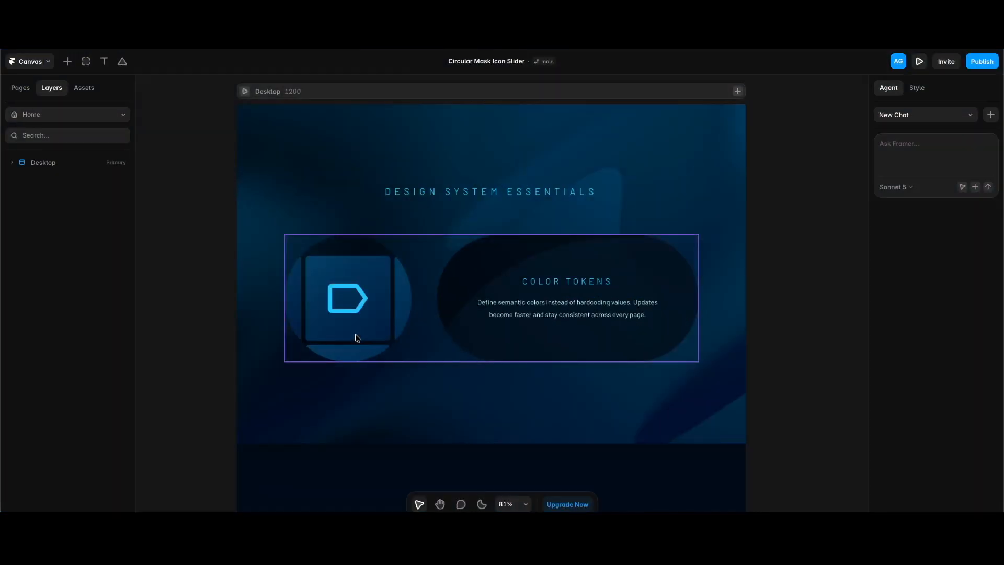
- Open the Slider's nested Icon Wrapper component and inspect the Icon-Right layer of its Top Active variant
double_click(357, 338)
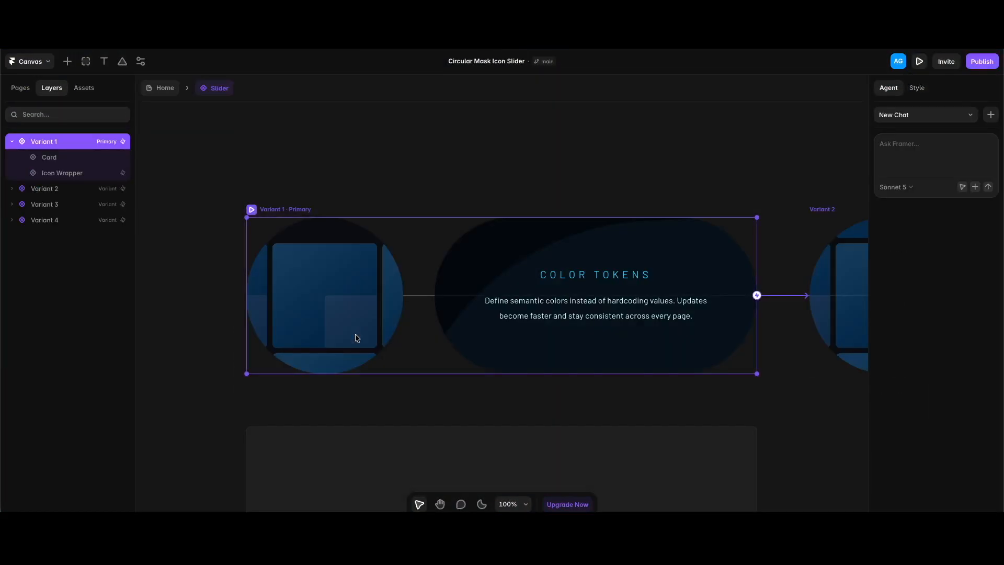
double_click(357, 338)
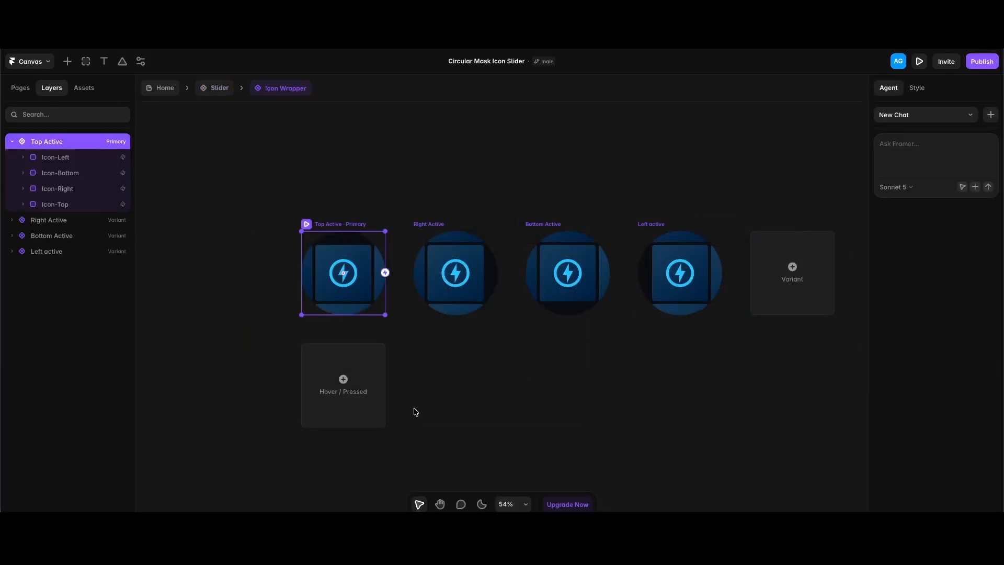
click(416, 353)
scroll(374, 287, up, 5)
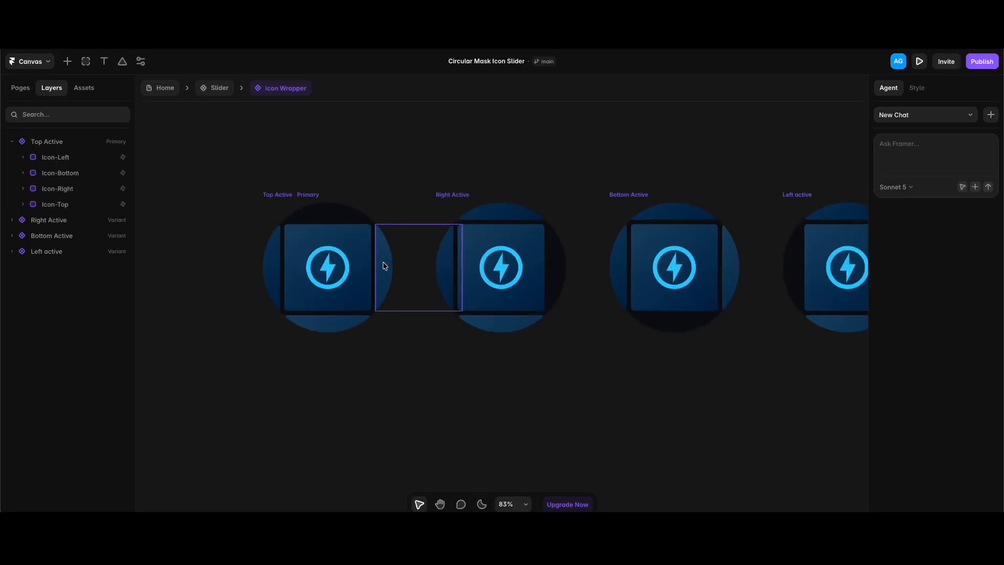
click(383, 265)
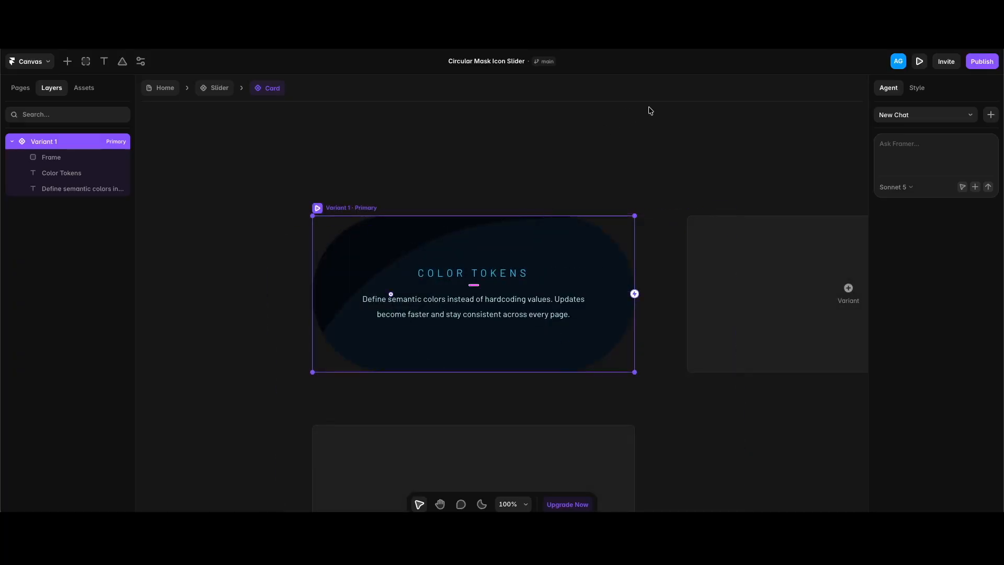
- Inspect the Card component's Frame, its Color Tokens title and its description text with their content variables
click(68, 157)
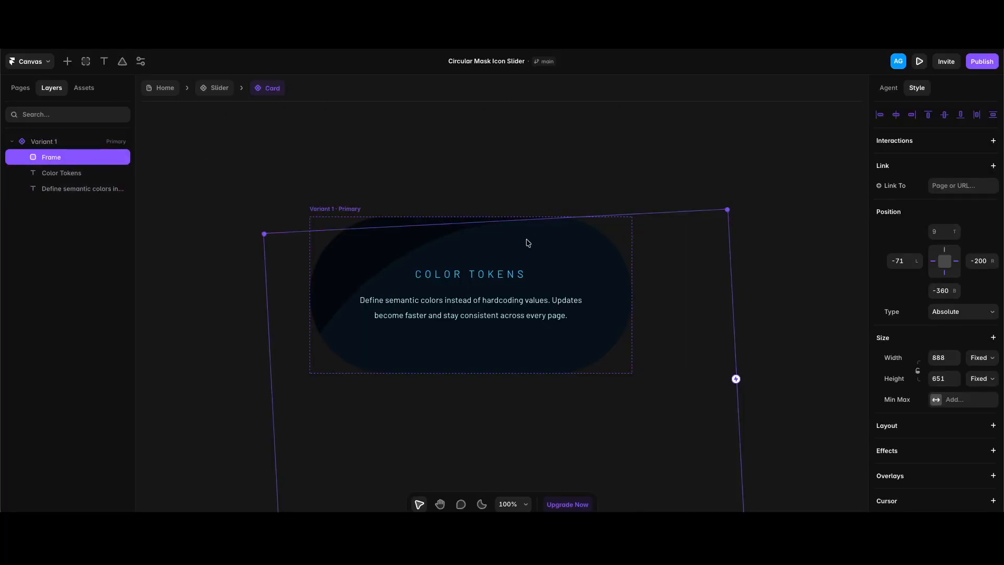
click(497, 271)
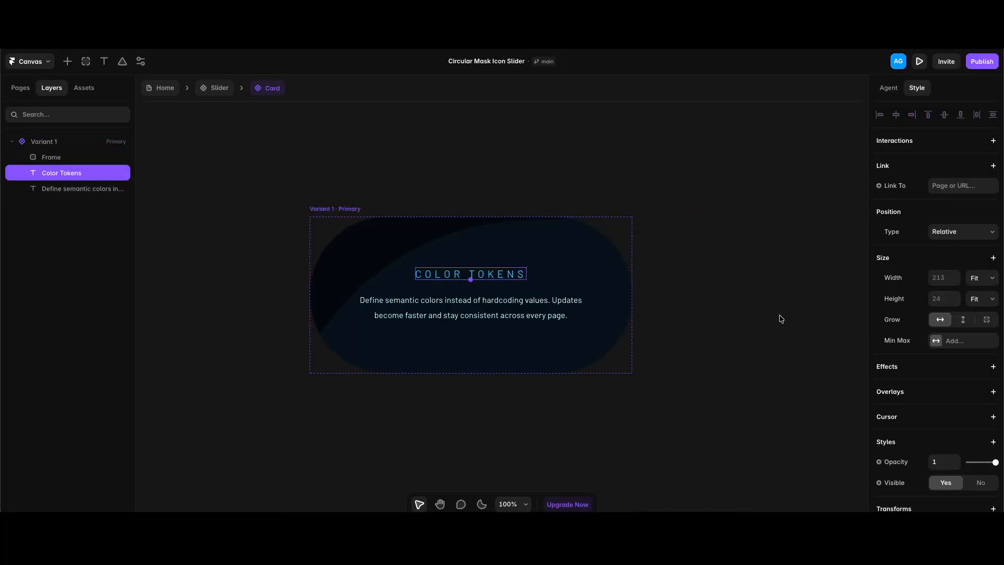
scroll(866, 417, down, 6)
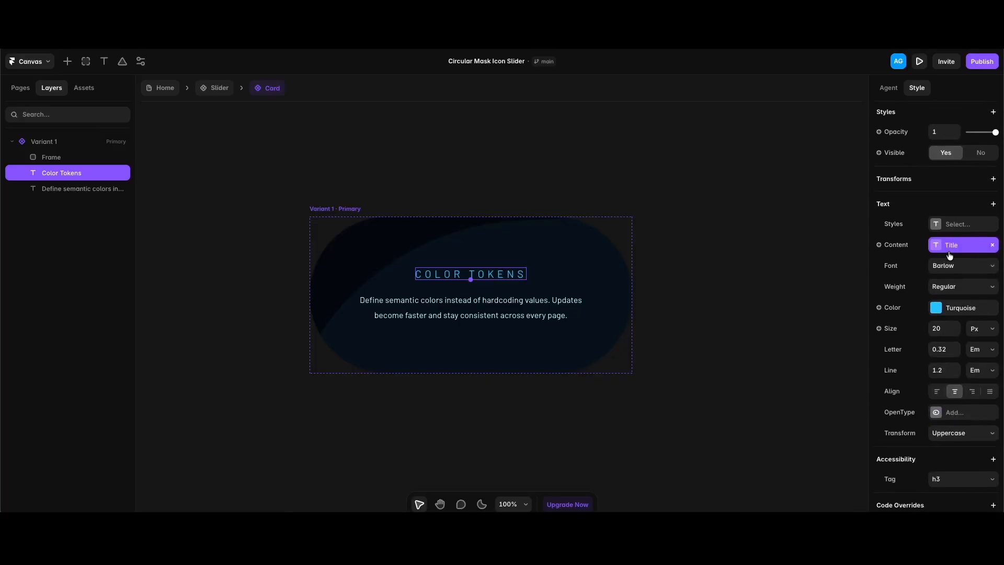
key(Tab)
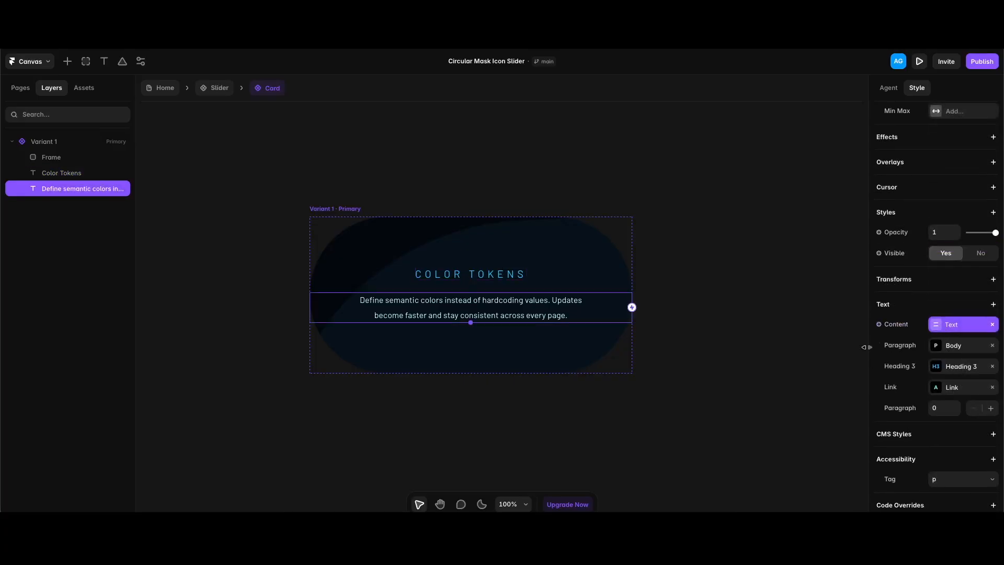
- Return to the Slider component and compare the Icon Wrapper variant settings in Variant 1 and Variant 2
click(220, 88)
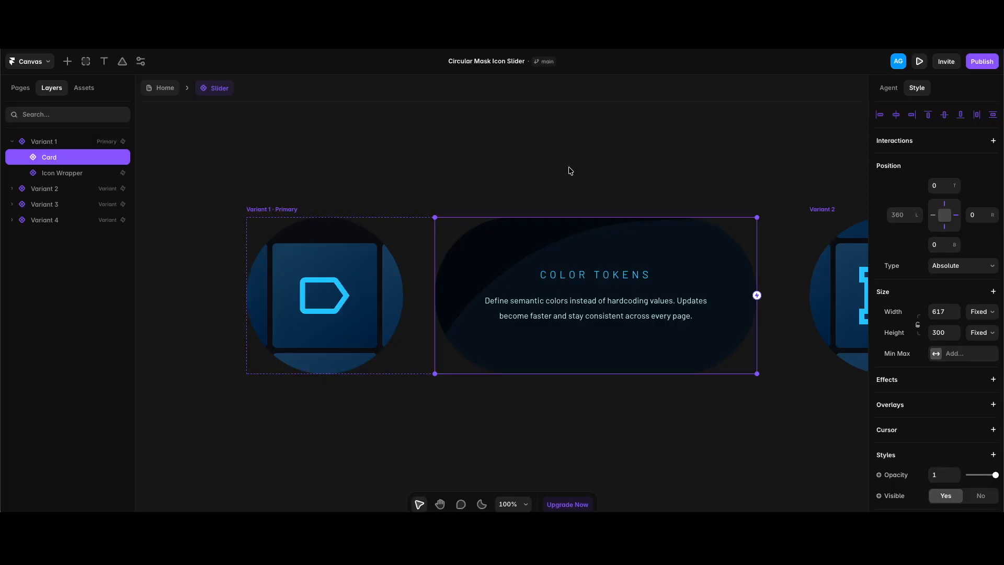
scroll(570, 171, down, 3)
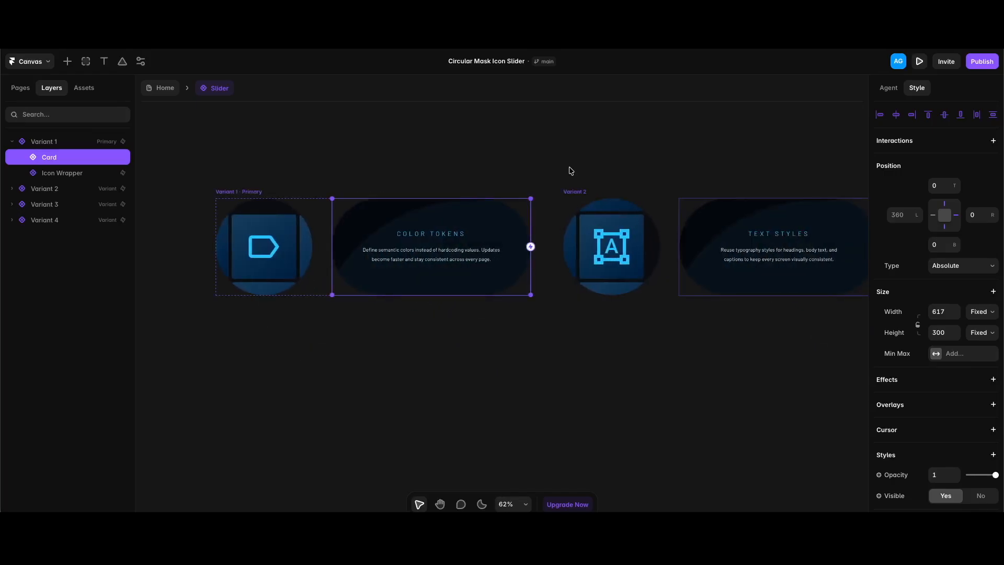
click(610, 253)
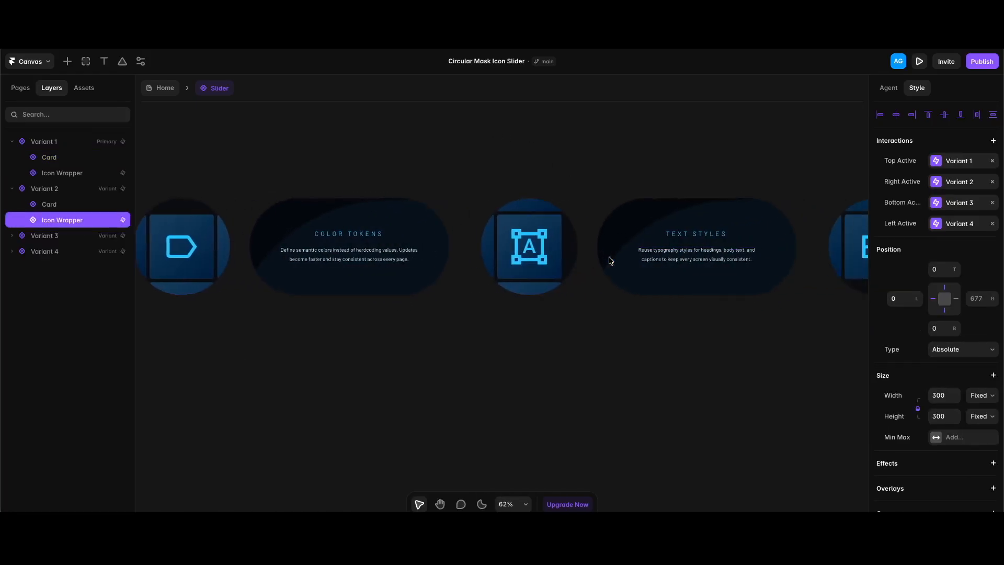
click(672, 273)
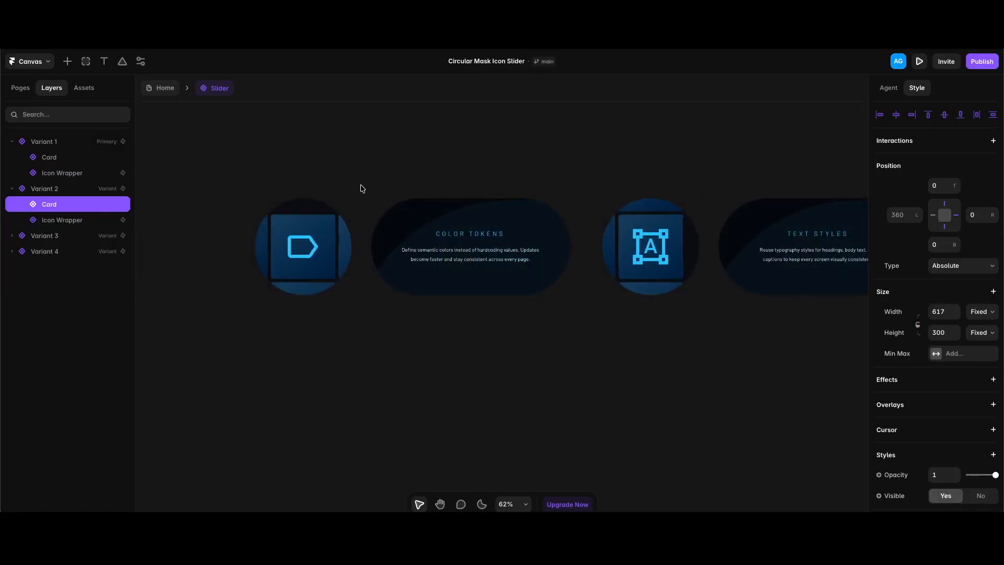
click(316, 214)
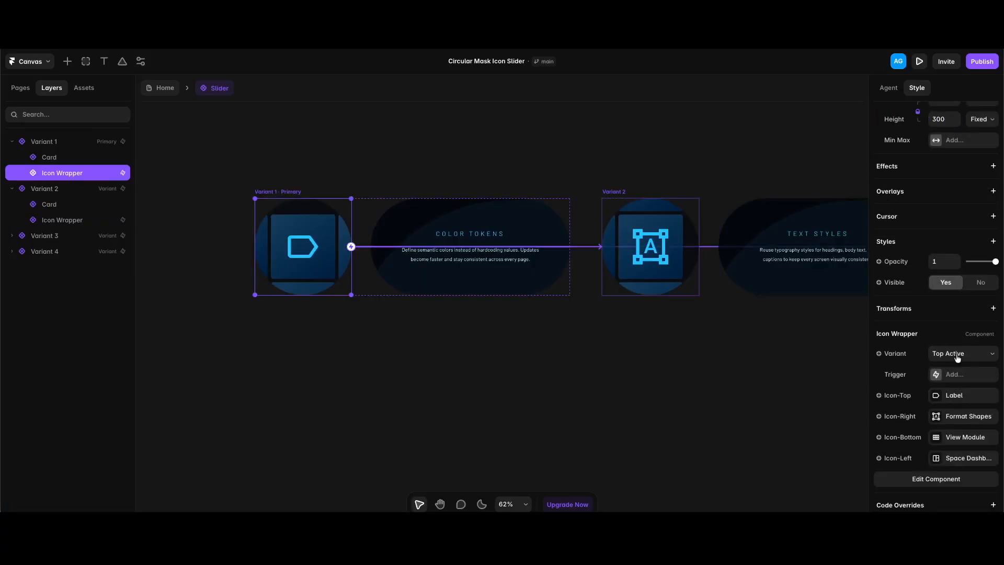
click(647, 273)
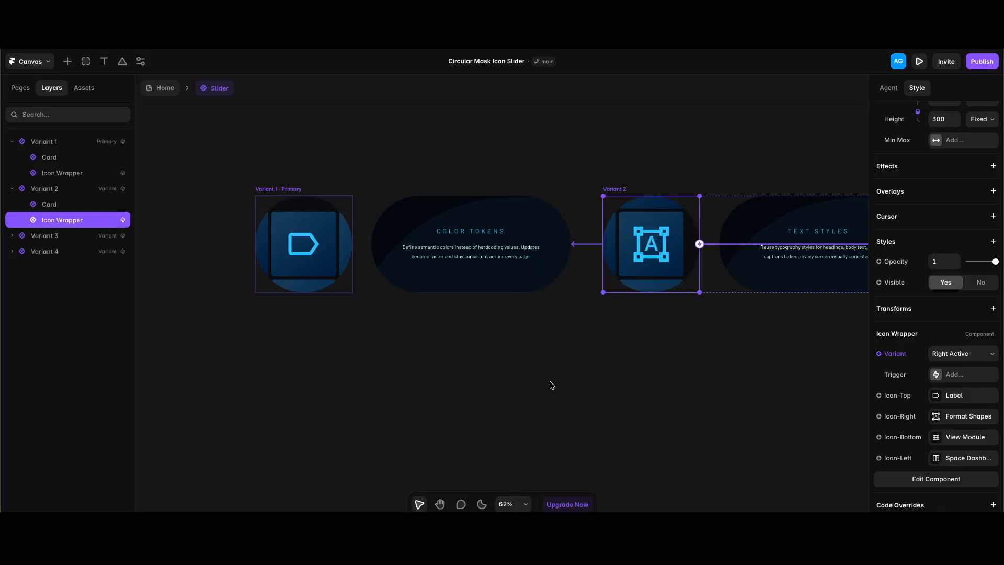
- Examine the Appear interaction settings of Variant 1 and the interactions assigned to its Icon Wrapper
click(291, 192)
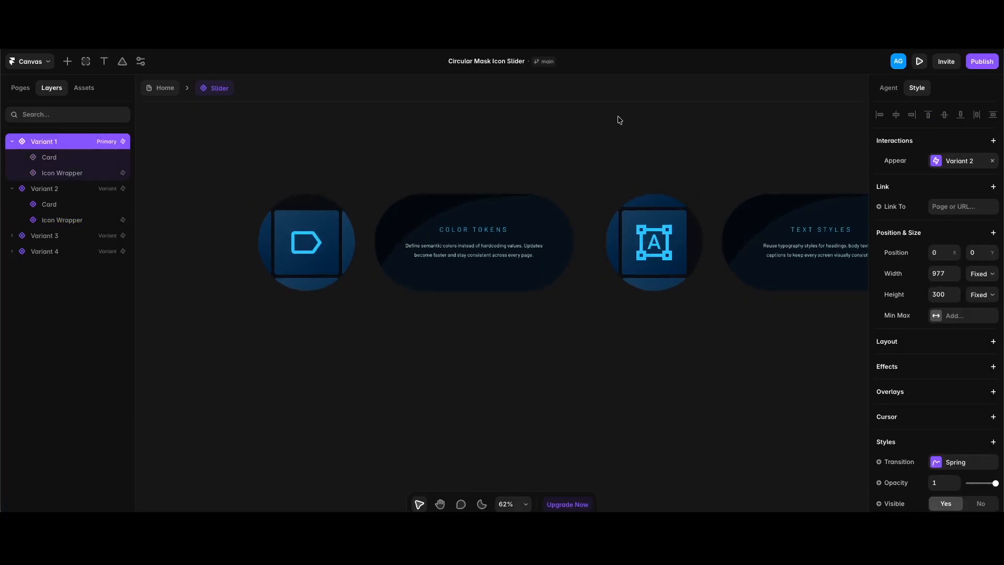
click(963, 161)
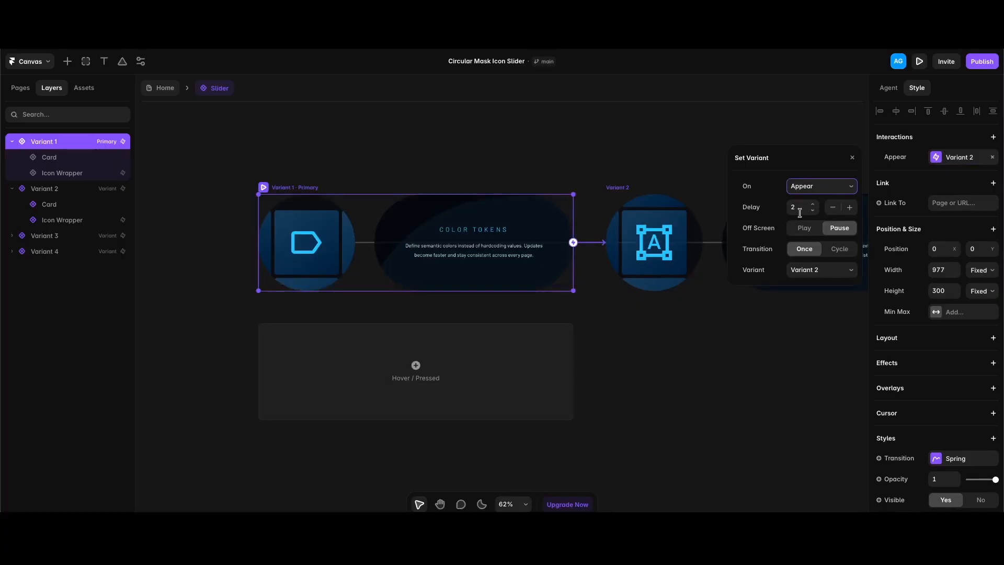
click(315, 287)
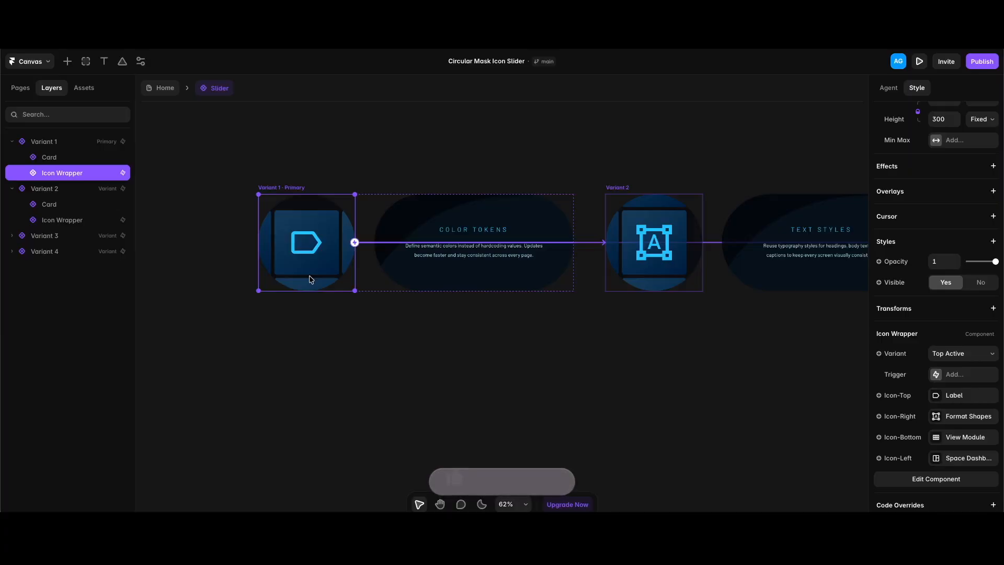
scroll(936, 272, up, 6)
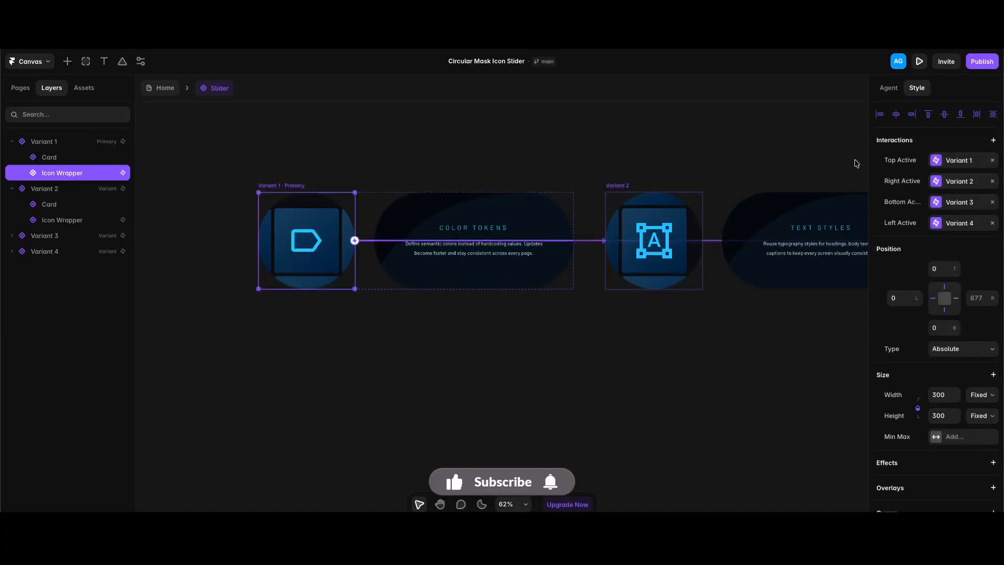
scroll(889, 151, down, 1)
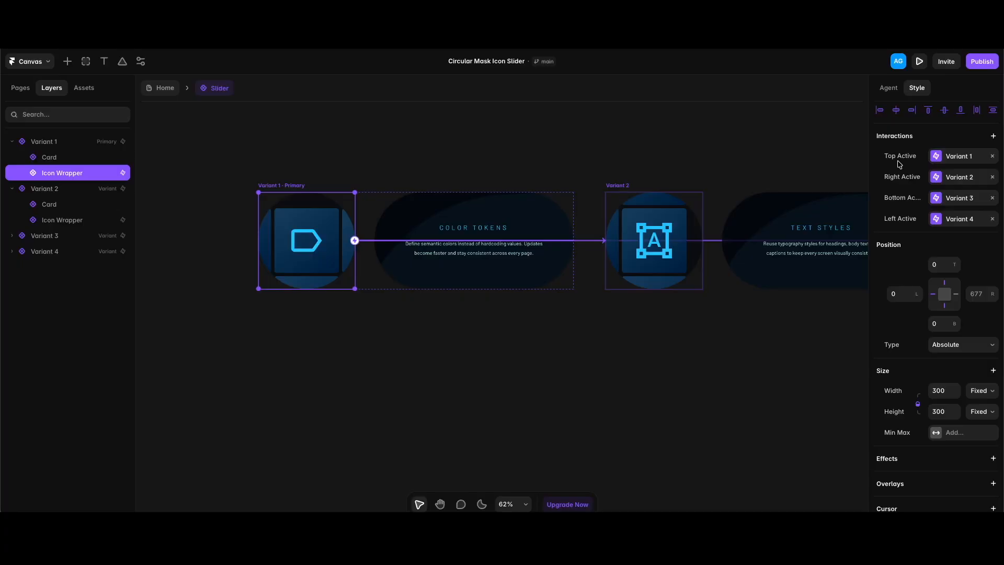
- Review the click interactions of Icon-Left, Icon-Top and Icon-Right inside the Icon Wrapper component, and return to the Slider
double_click(306, 267)
click(72, 158)
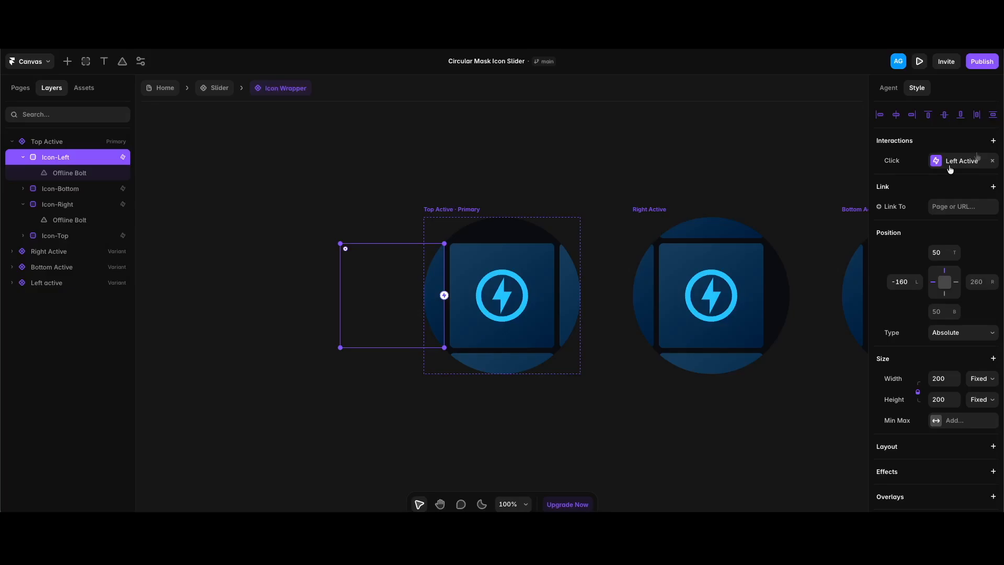
click(992, 141)
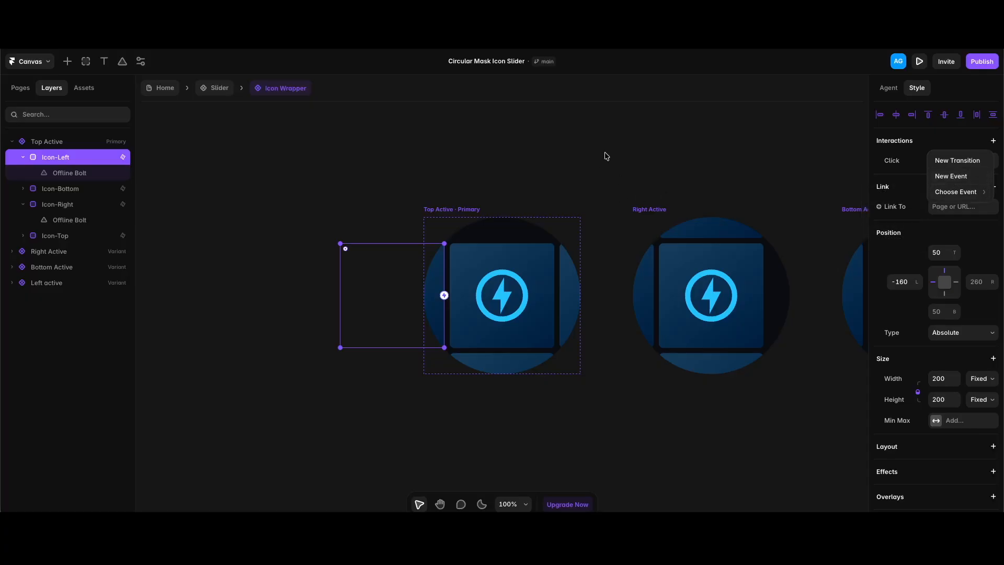
click(533, 266)
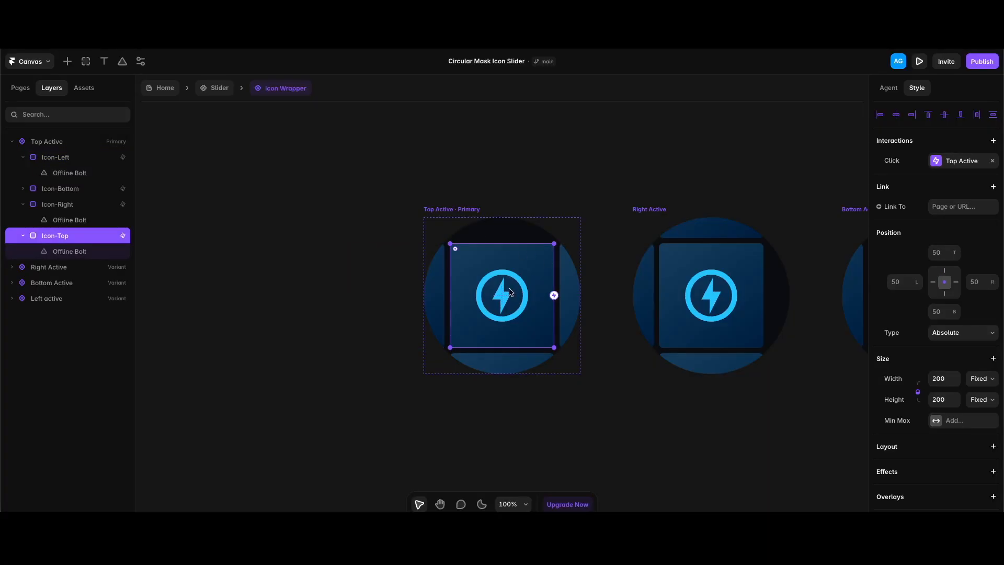
click(566, 298)
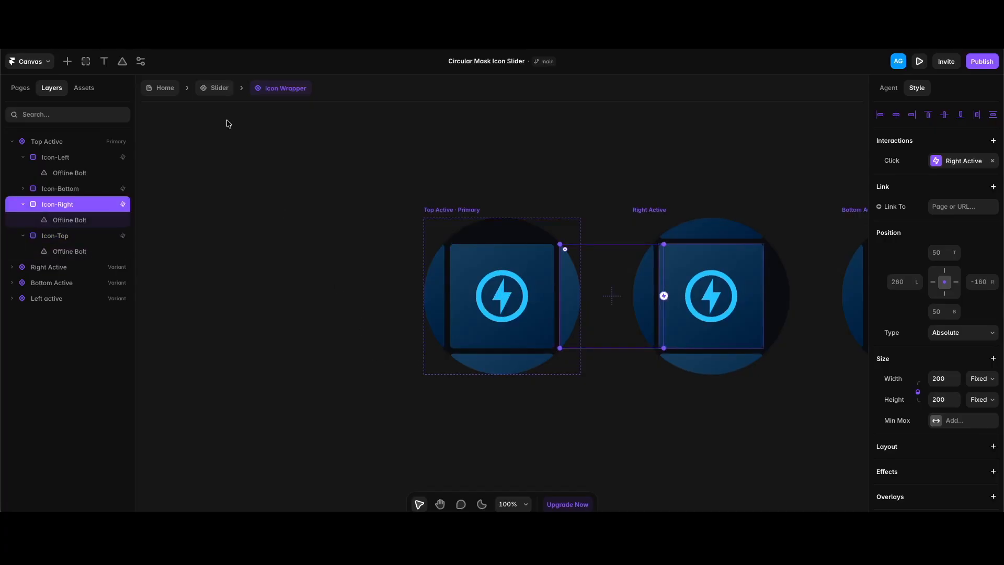
click(219, 88)
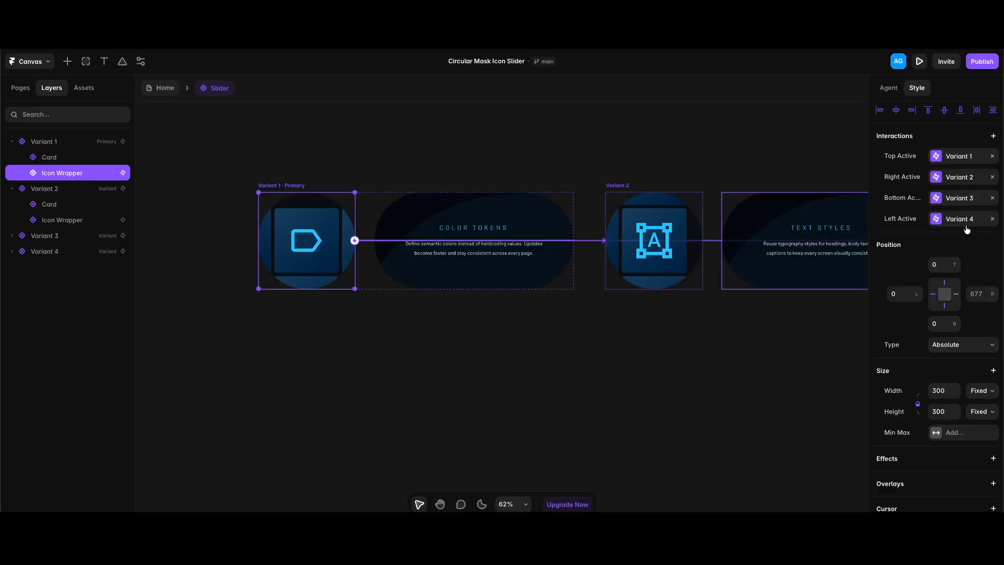
- Add a trial Top Active transition to Variant 1's Icon Wrapper, look through its target variants and remove the transition
click(993, 136)
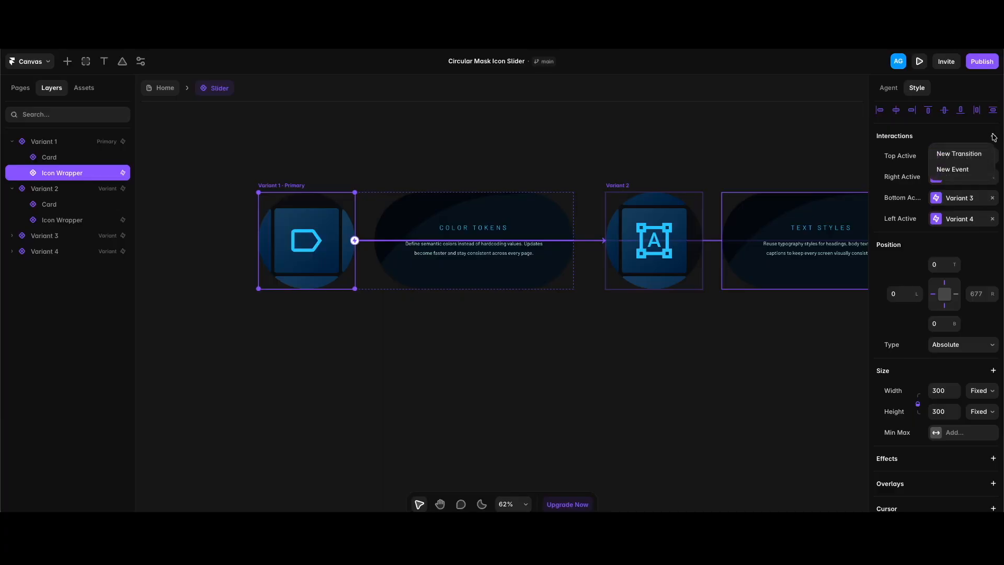
click(964, 154)
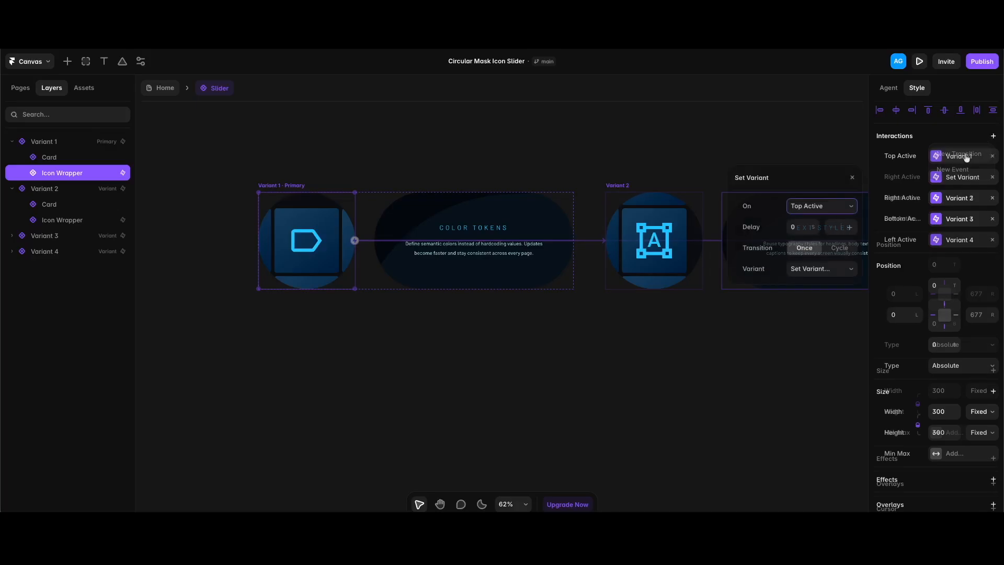
click(824, 213)
click(824, 276)
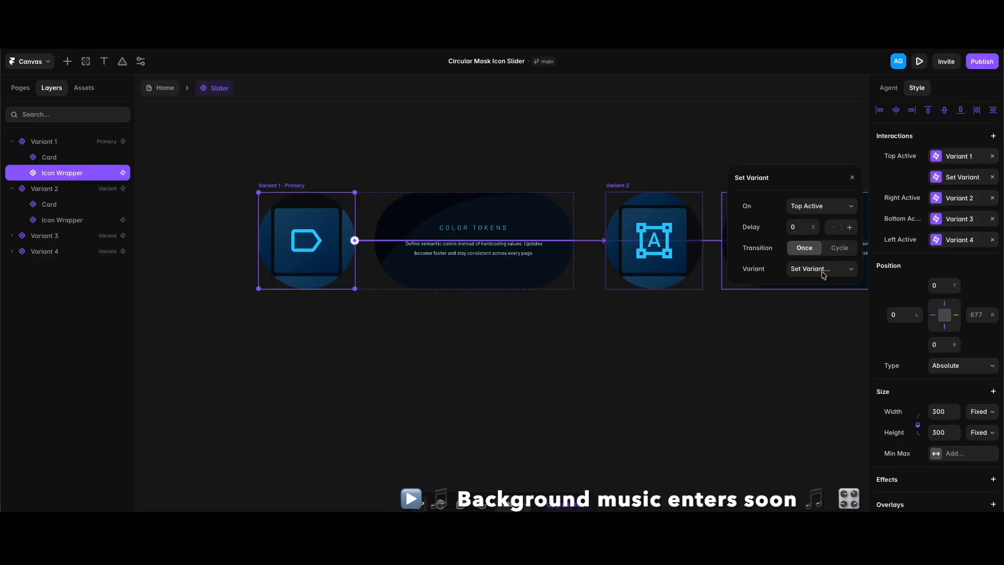
click(822, 272)
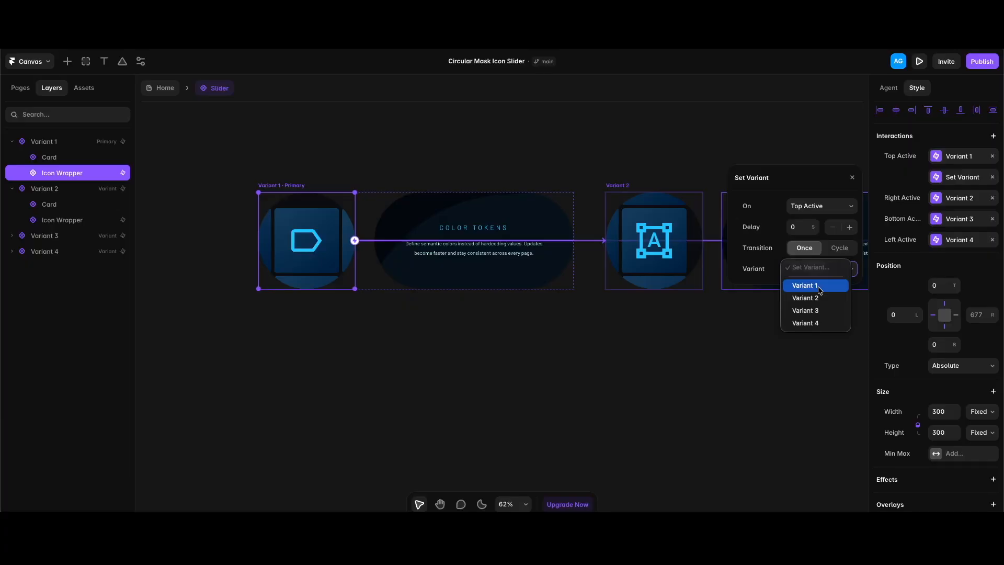
click(814, 178)
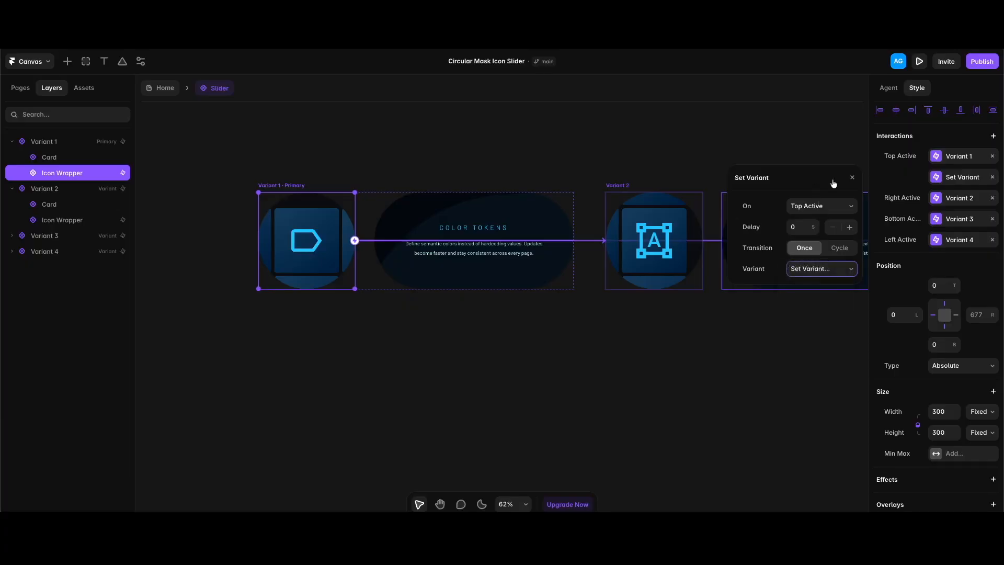
click(992, 178)
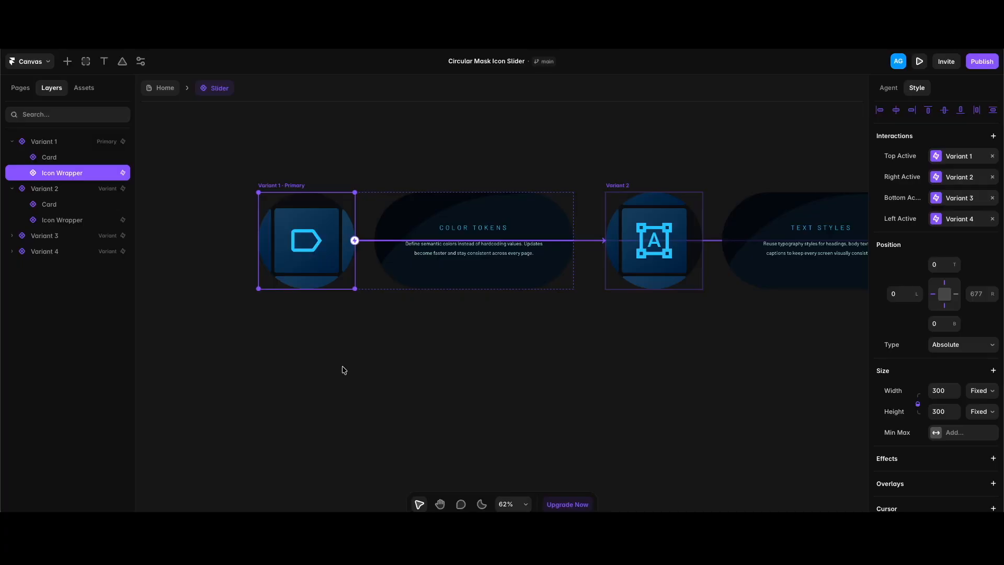
- Review the component properties of Variant 1's Icon Wrapper and Card, including the icon choices, title and text
scroll(936, 426, down, 5)
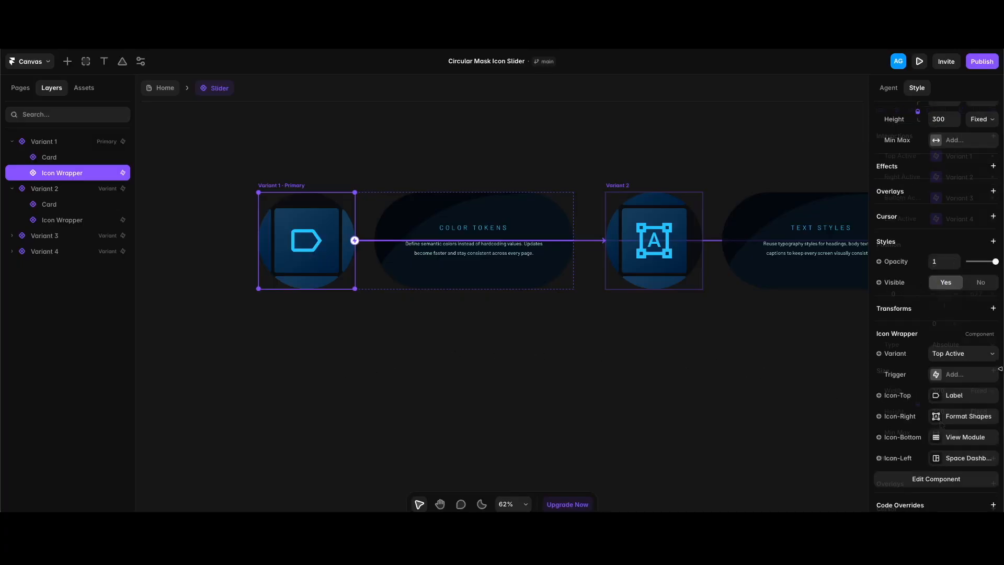
scroll(864, 400, left, 1)
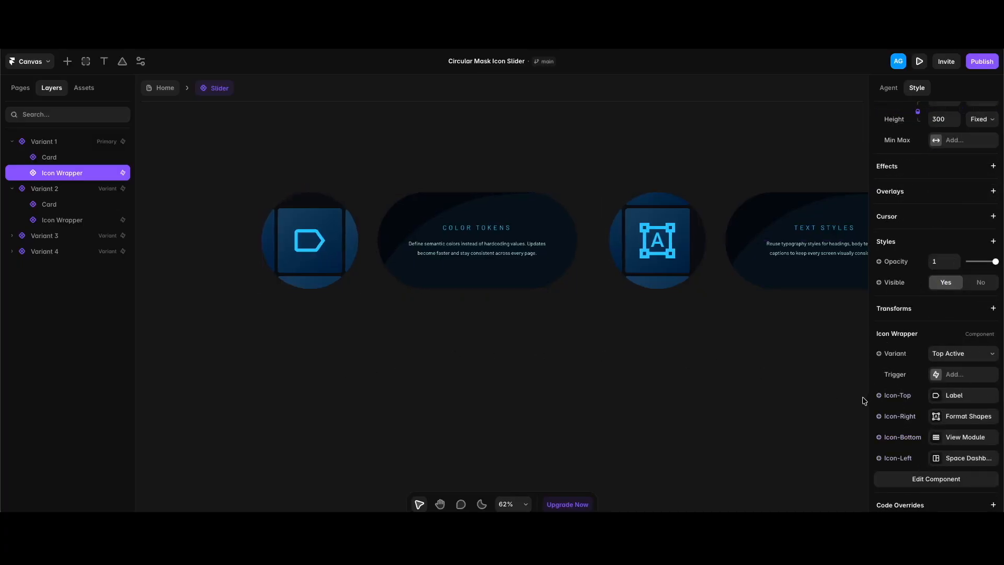
scroll(864, 400, up, 1)
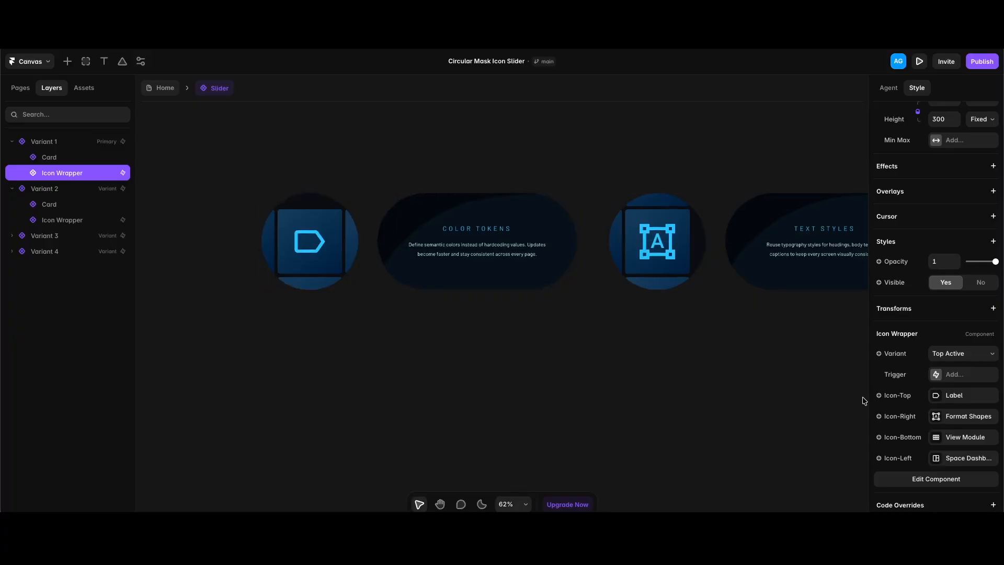
click(523, 281)
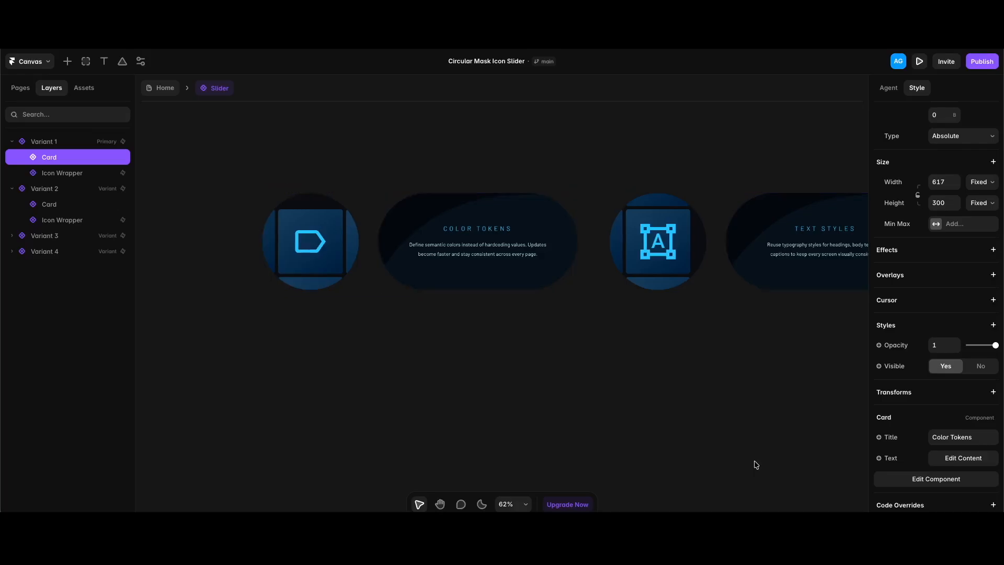
- Return to the Home page and view the slider section with the editor interface hidden
click(173, 113)
click(164, 89)
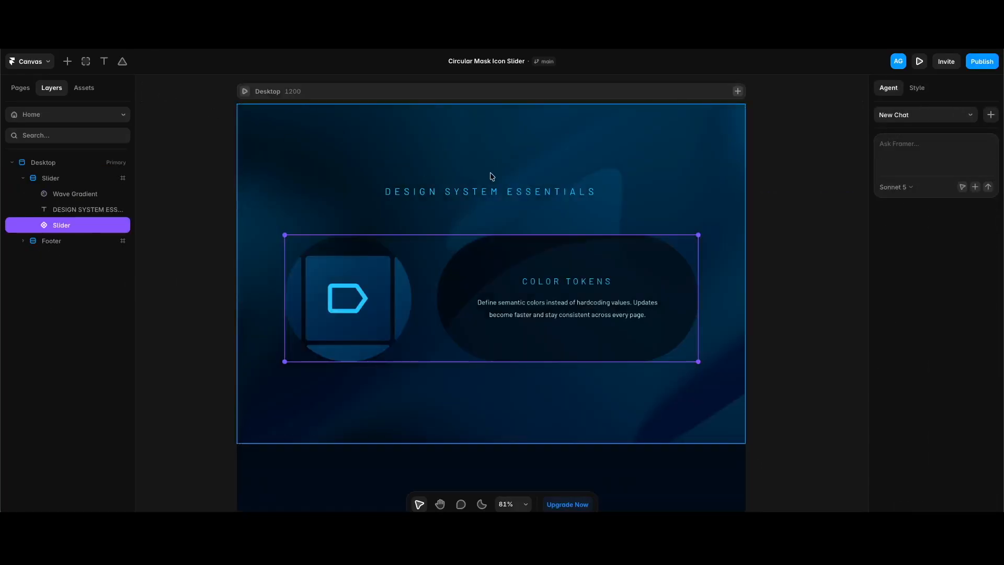
key(ctrl+backslash)
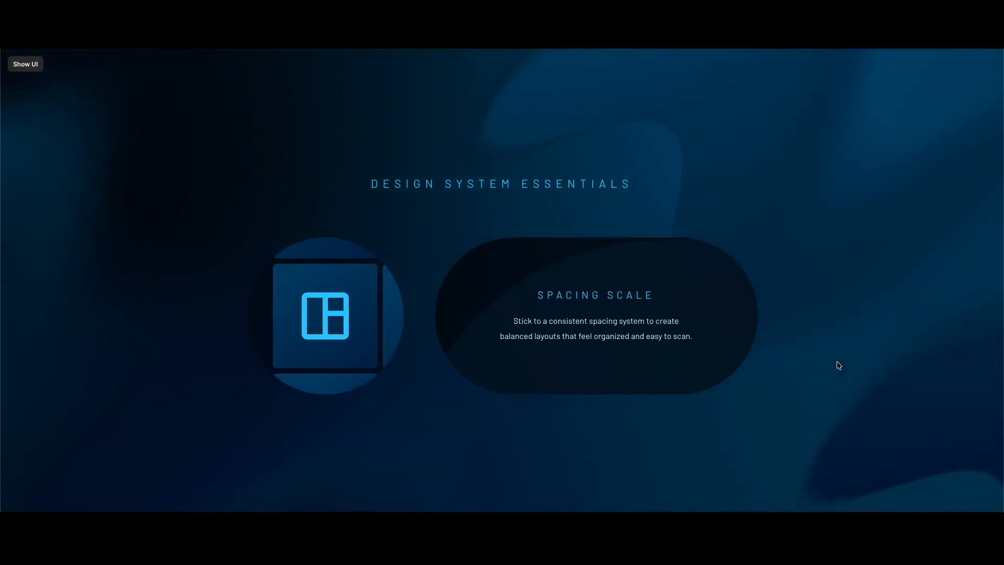